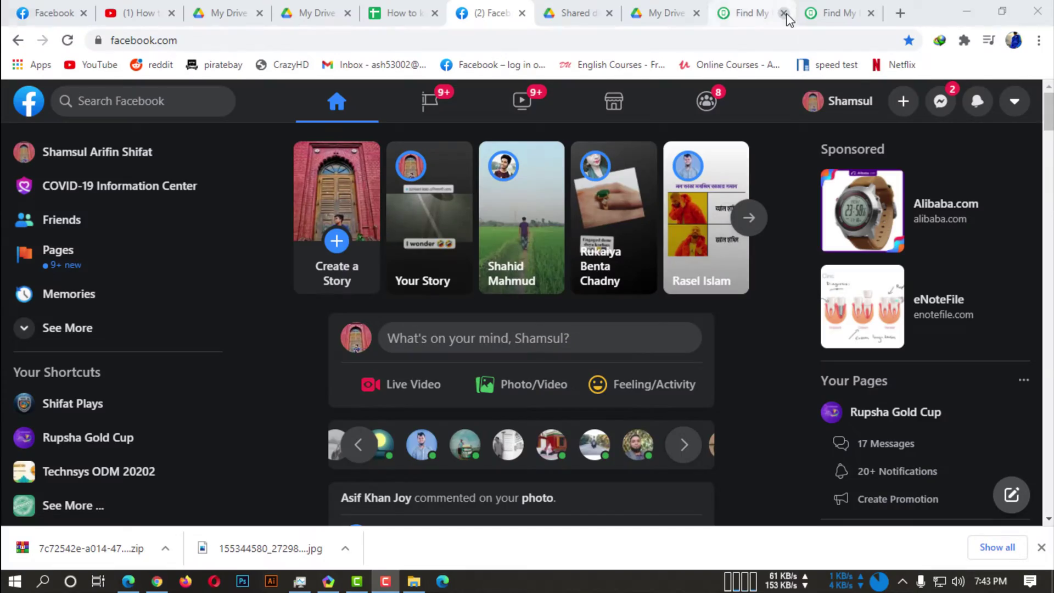
# Close the four unneeded tutorial and extra browser tabs.
pyautogui.click(784, 13)
pyautogui.click(784, 13)
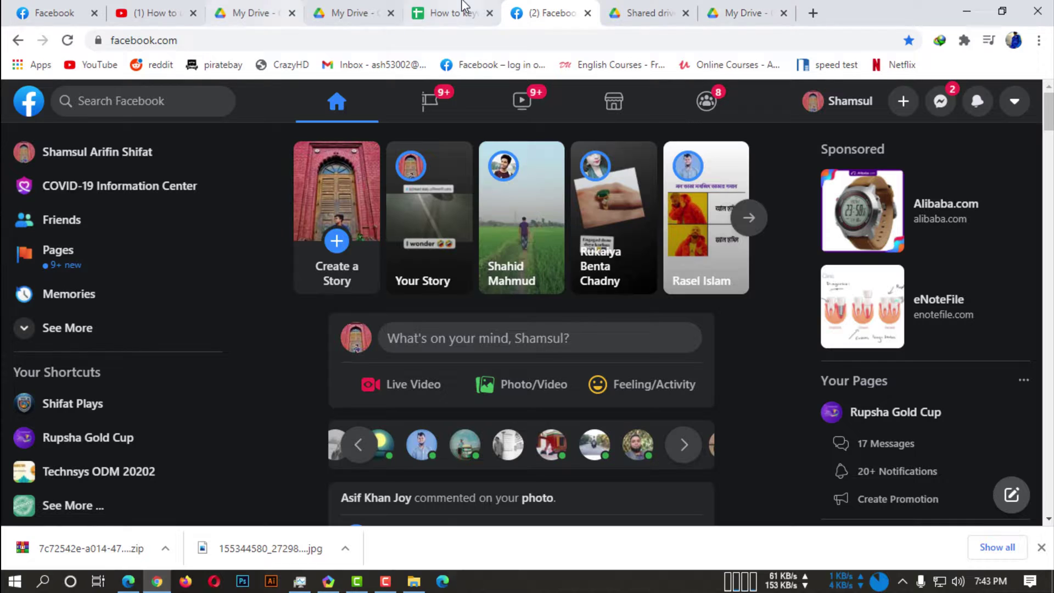
pyautogui.click(489, 13)
pyautogui.click(193, 14)
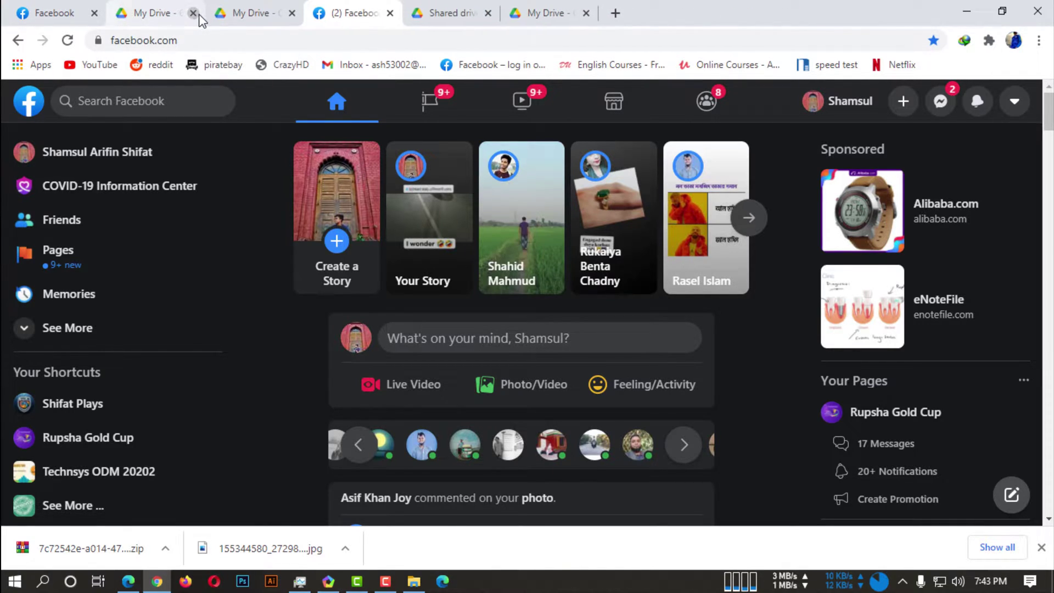
# Close the duplicate My Drive tabs, then check File Explorer and return to Chrome.
pyautogui.click(199, 15)
pyautogui.click(193, 13)
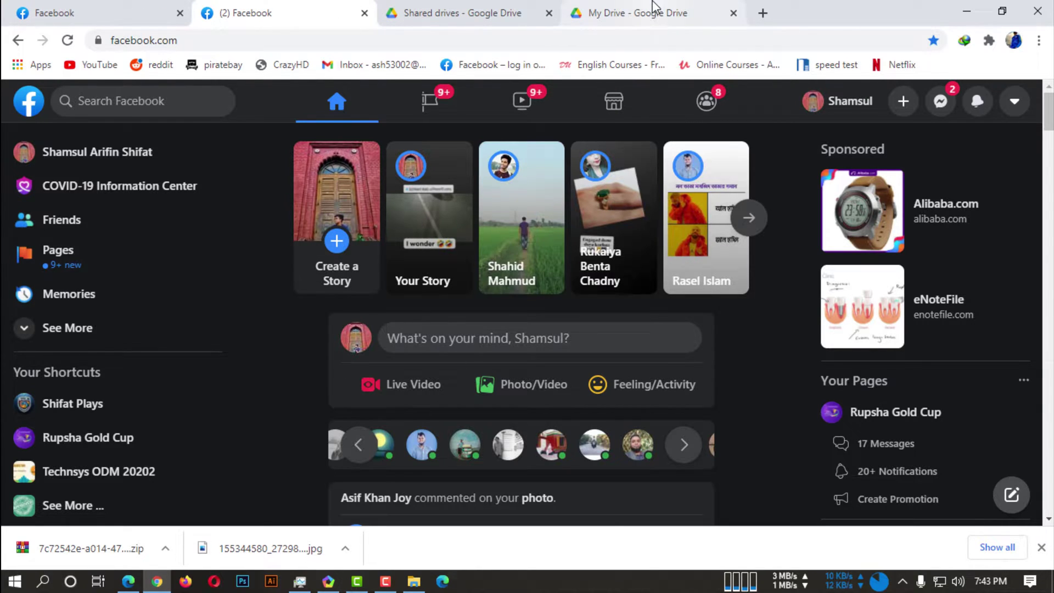
pyautogui.click(967, 11)
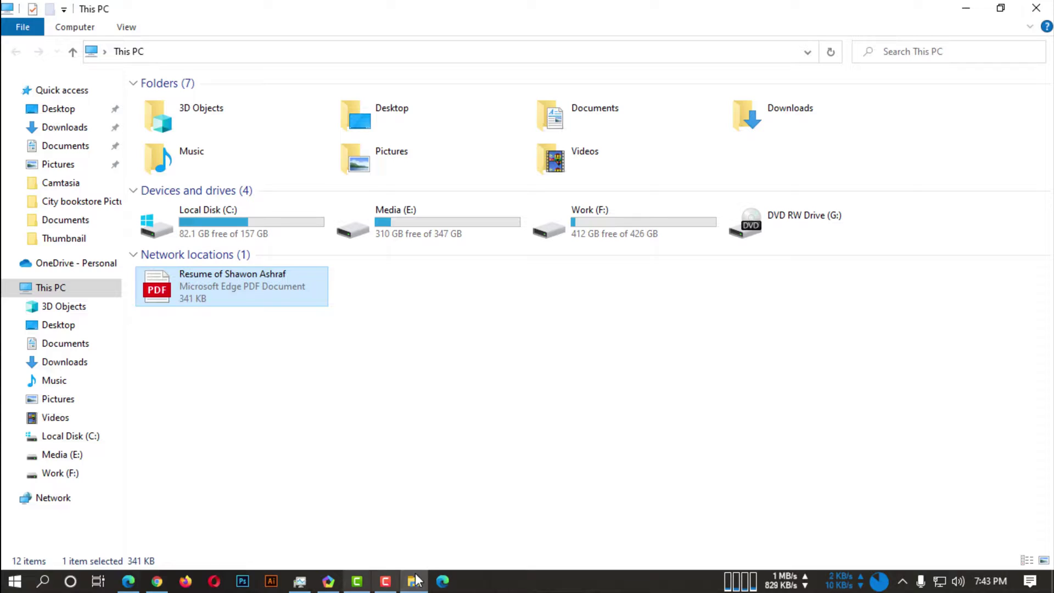
pyautogui.click(156, 581)
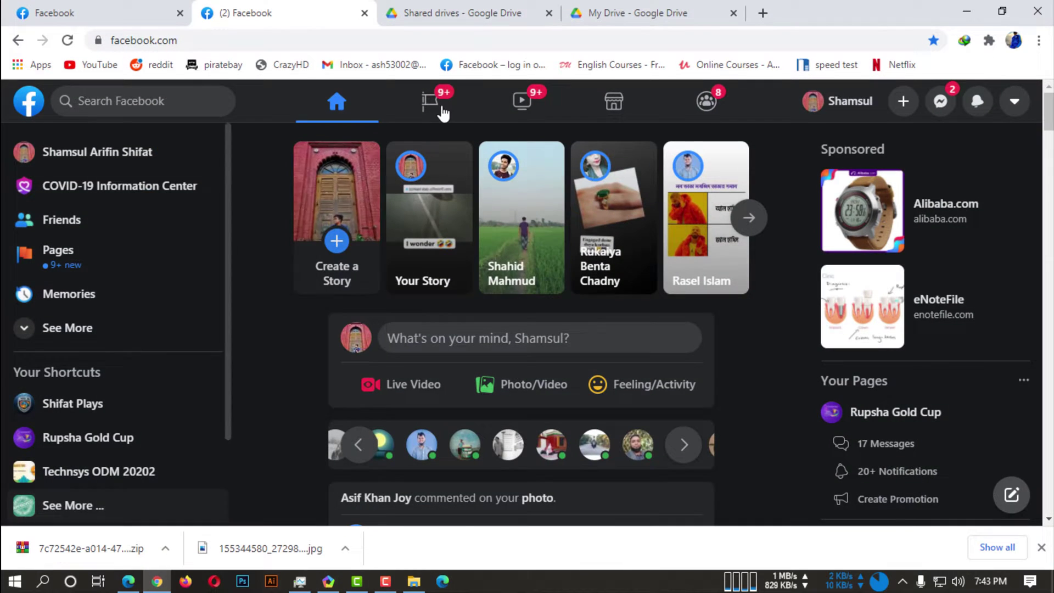
# Upload the resume PDF from the Downloads folder into My Drive.
pyautogui.click(637, 8)
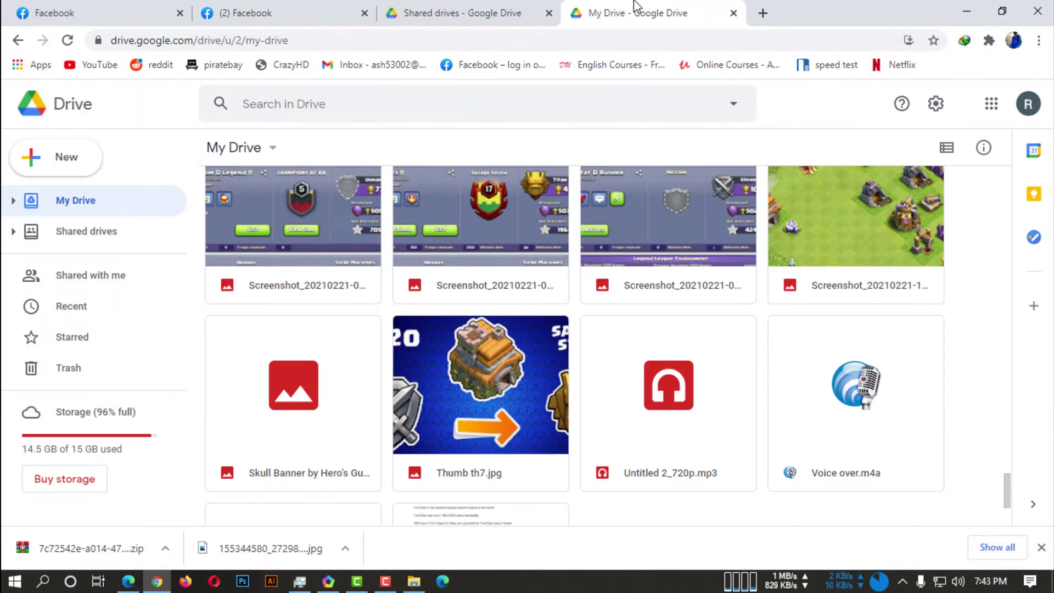
pyautogui.click(69, 166)
pyautogui.click(92, 203)
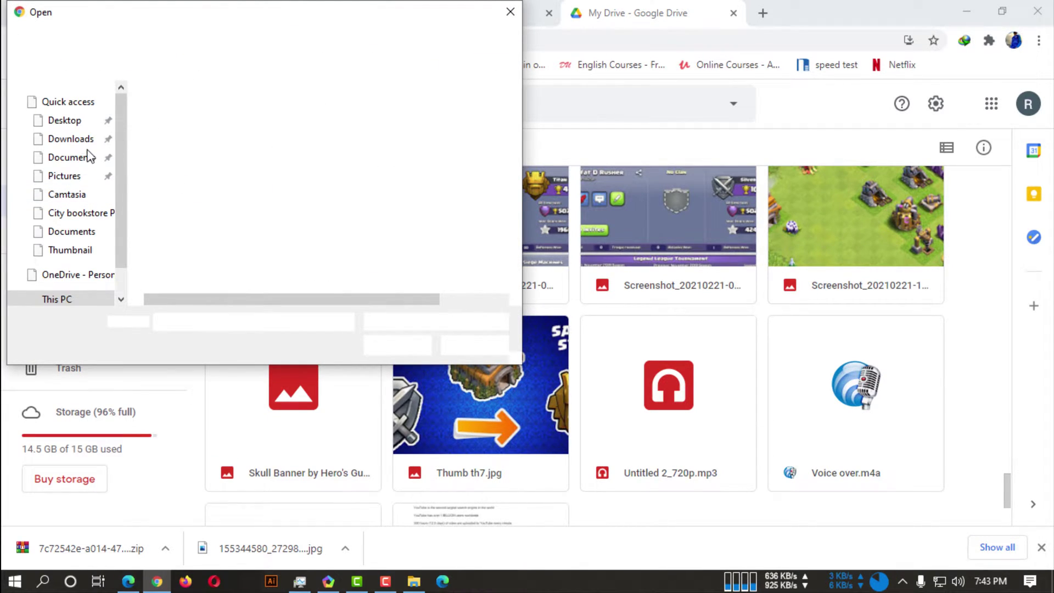
pyautogui.click(61, 173)
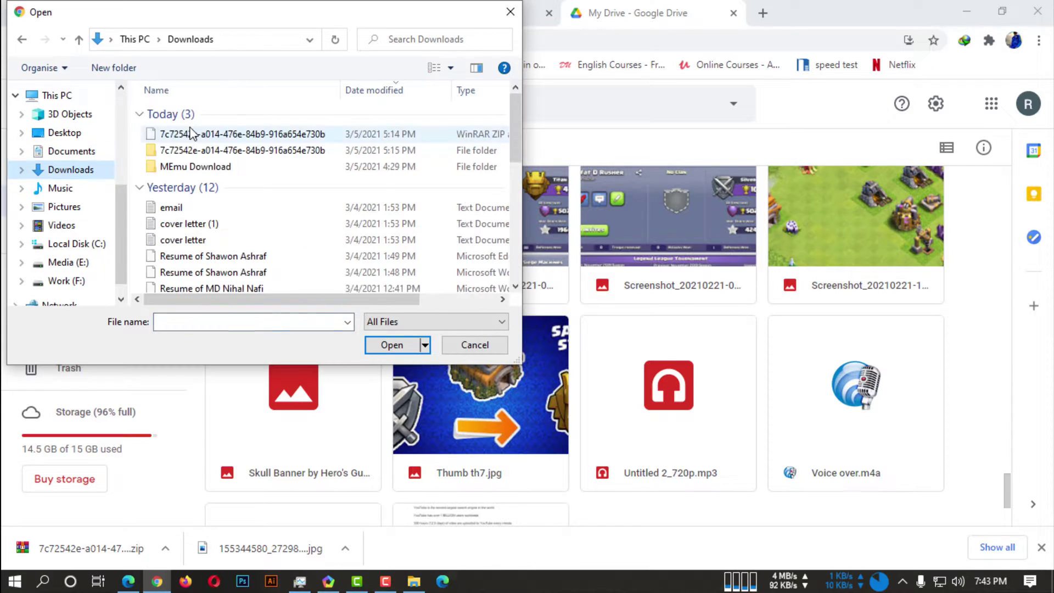
pyautogui.doubleClick(222, 256)
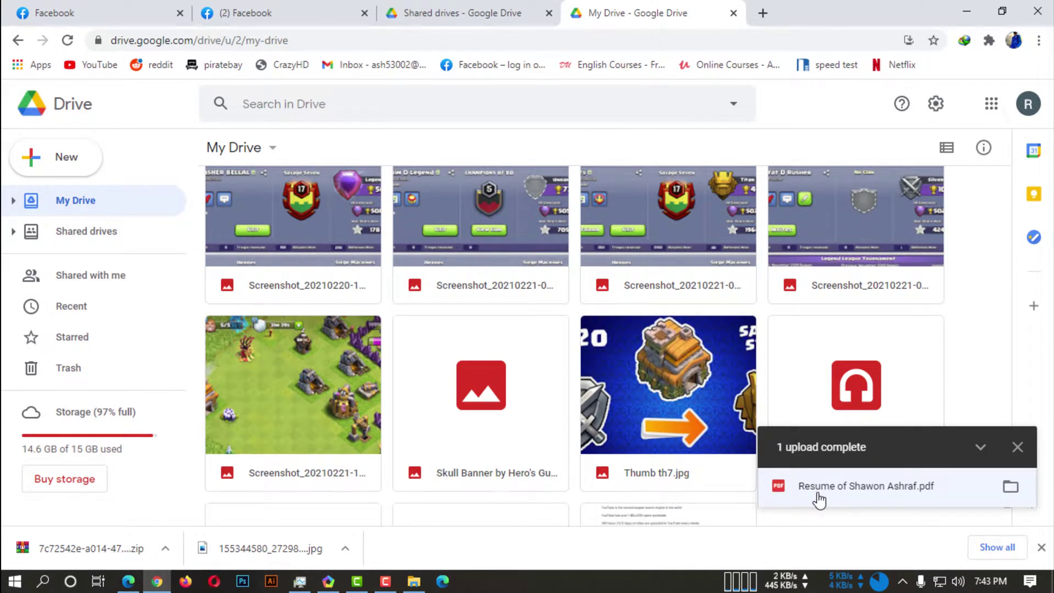
# Make the resume PDF viewable by anyone with the link and copy its share link.
pyautogui.click(819, 487)
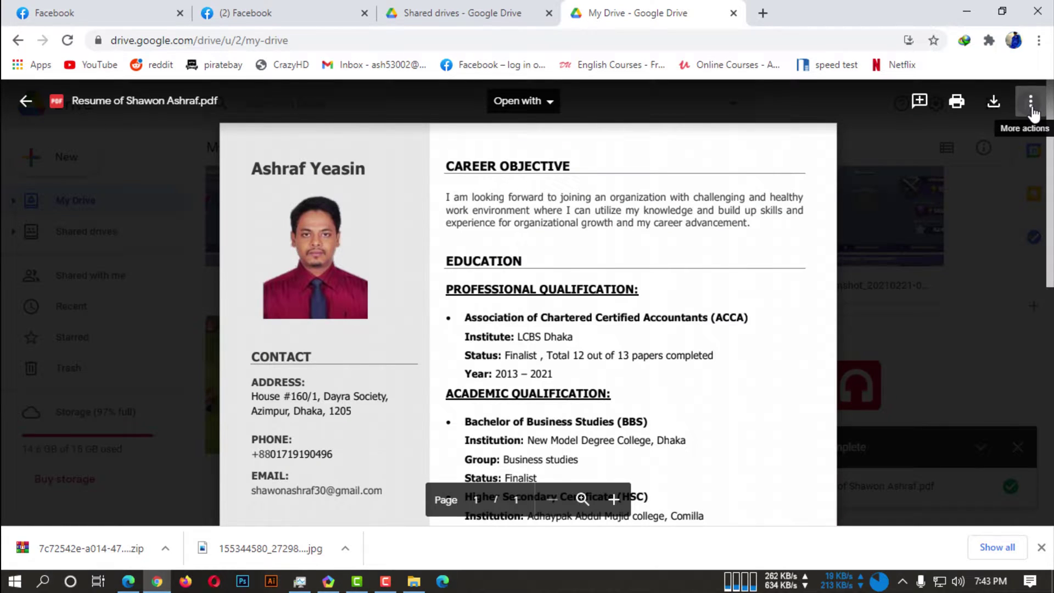
pyautogui.click(1032, 104)
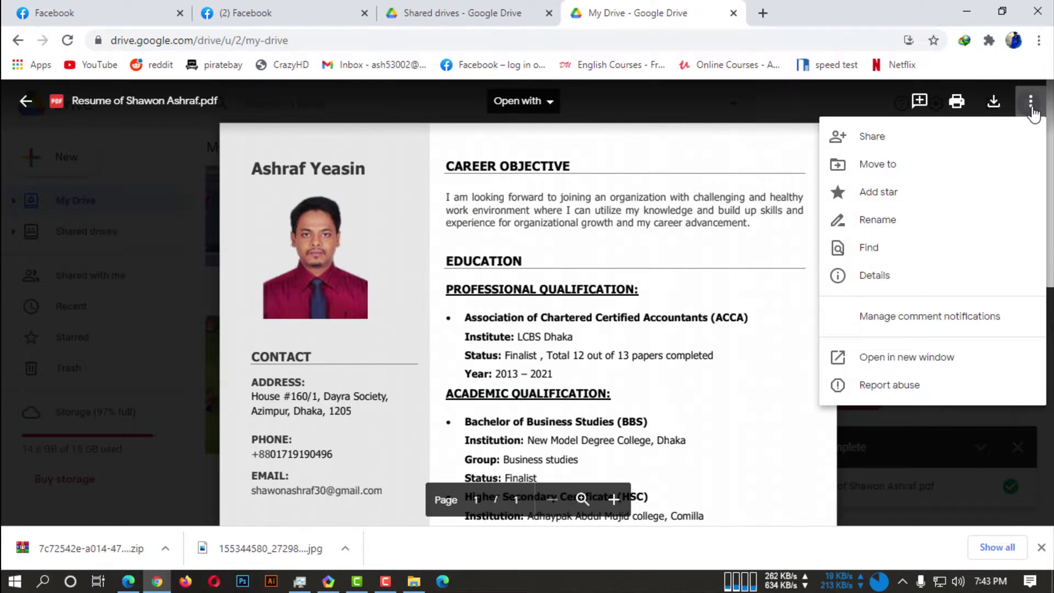
pyautogui.click(899, 145)
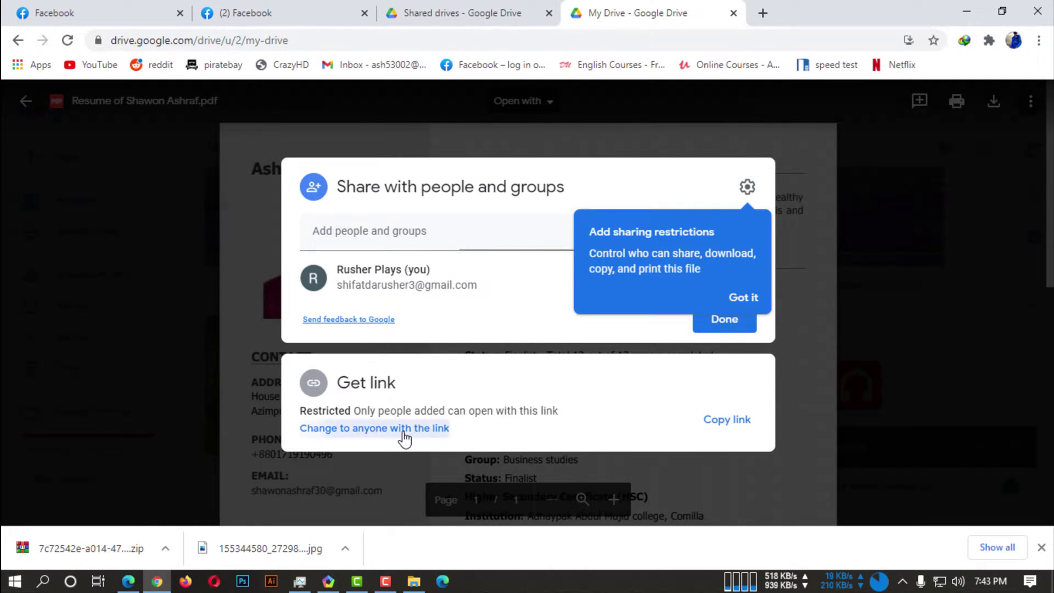
pyautogui.click(403, 430)
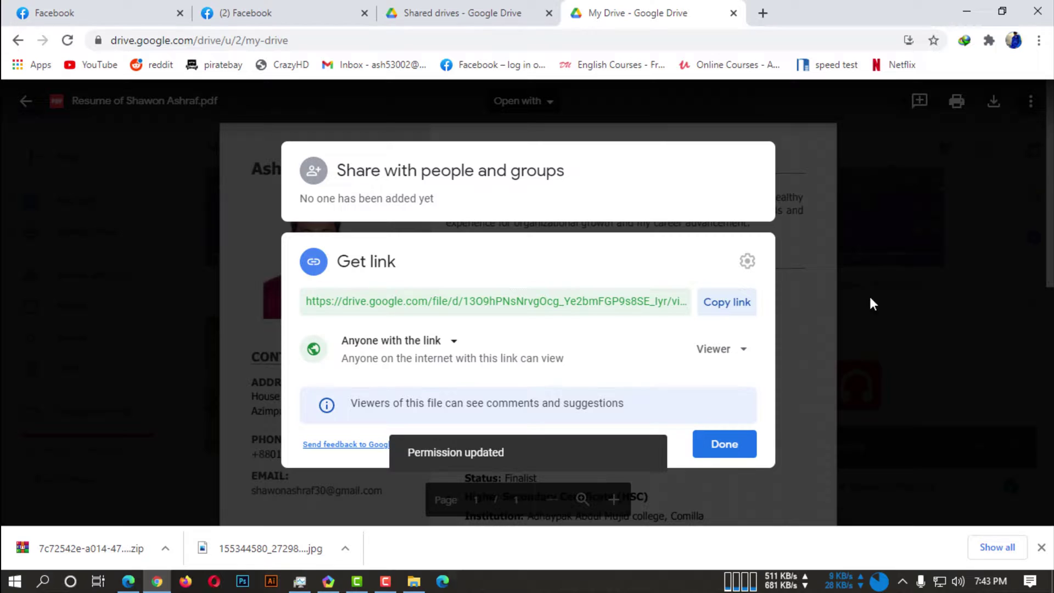
pyautogui.click(747, 314)
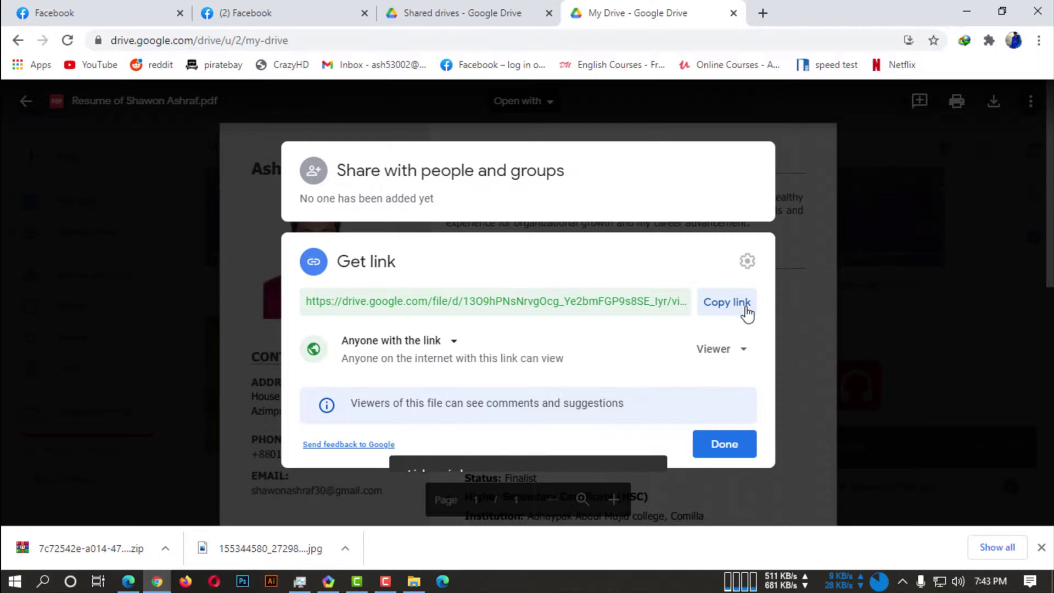
pyautogui.click(718, 449)
# Start a Facebook post reading 'Check out this pdf' and paste the resume's Drive link.
pyautogui.click(317, 15)
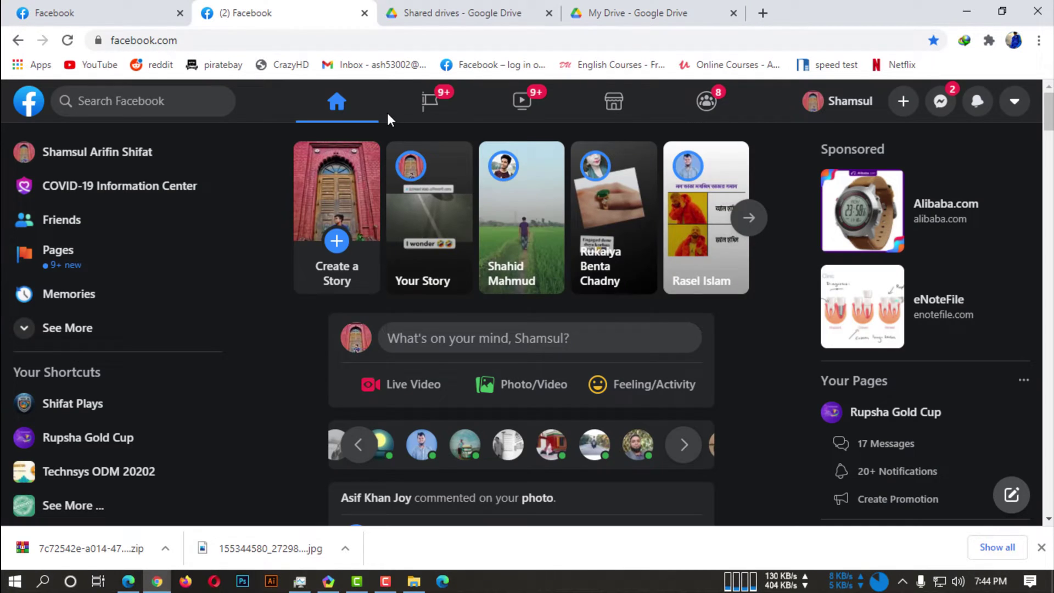
pyautogui.click(504, 343)
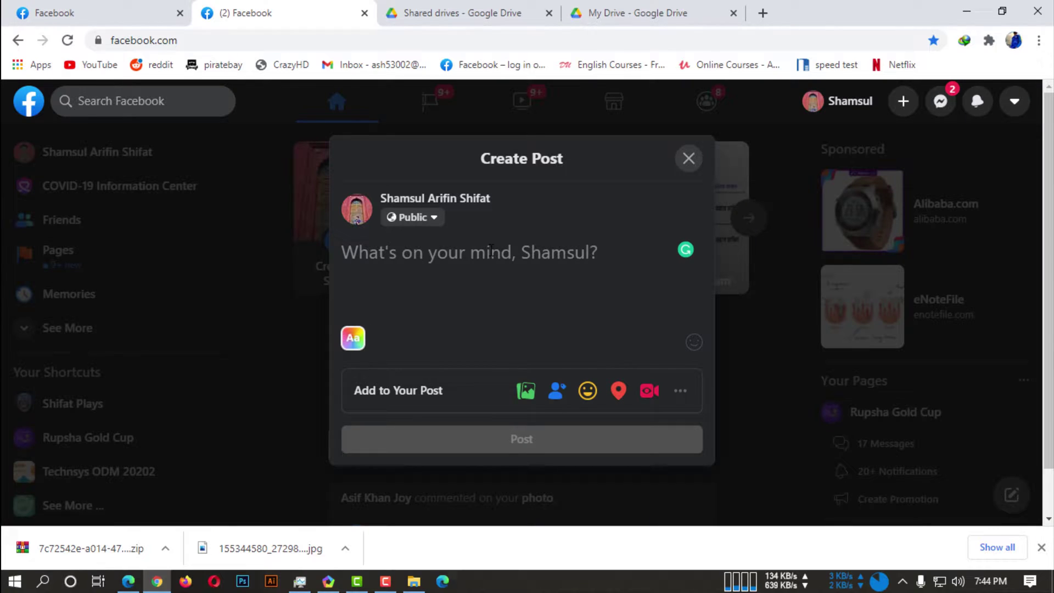
pyautogui.write('Check out this pdf')
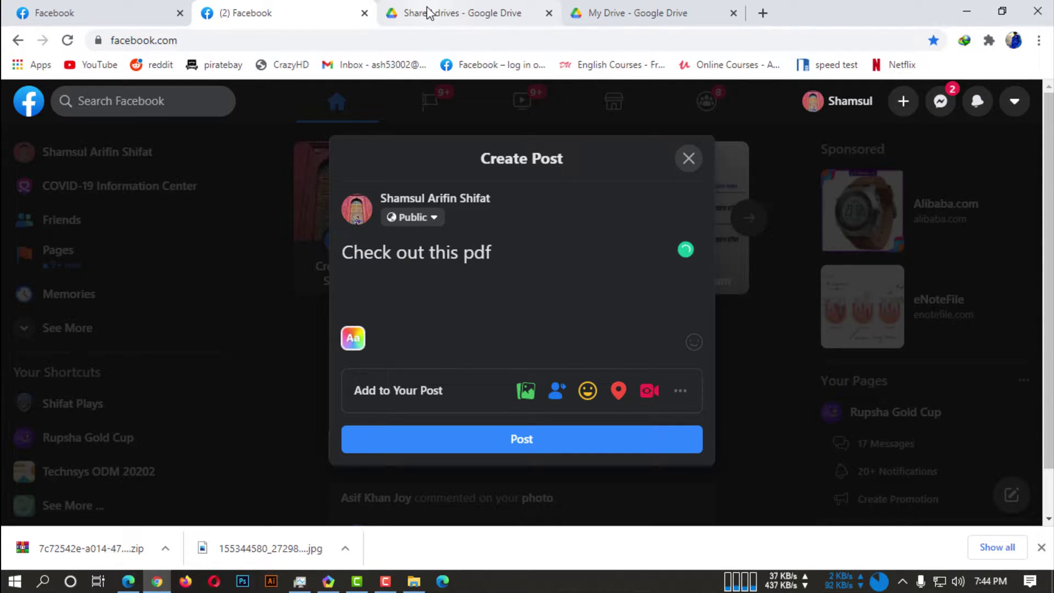
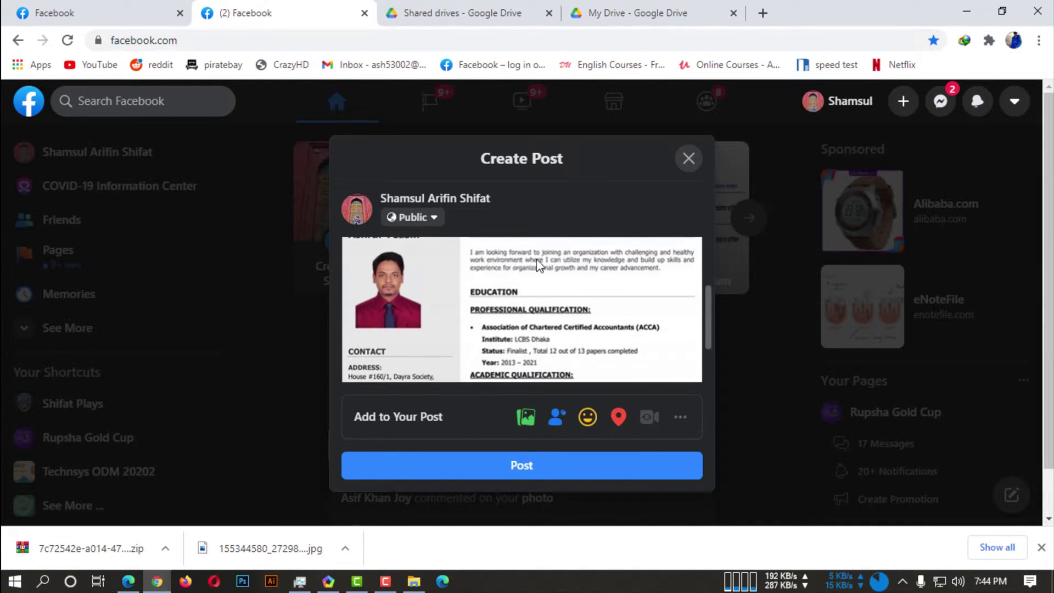
pyautogui.scroll(3, 511, 286)
pyautogui.scroll(-2, 549, 307)
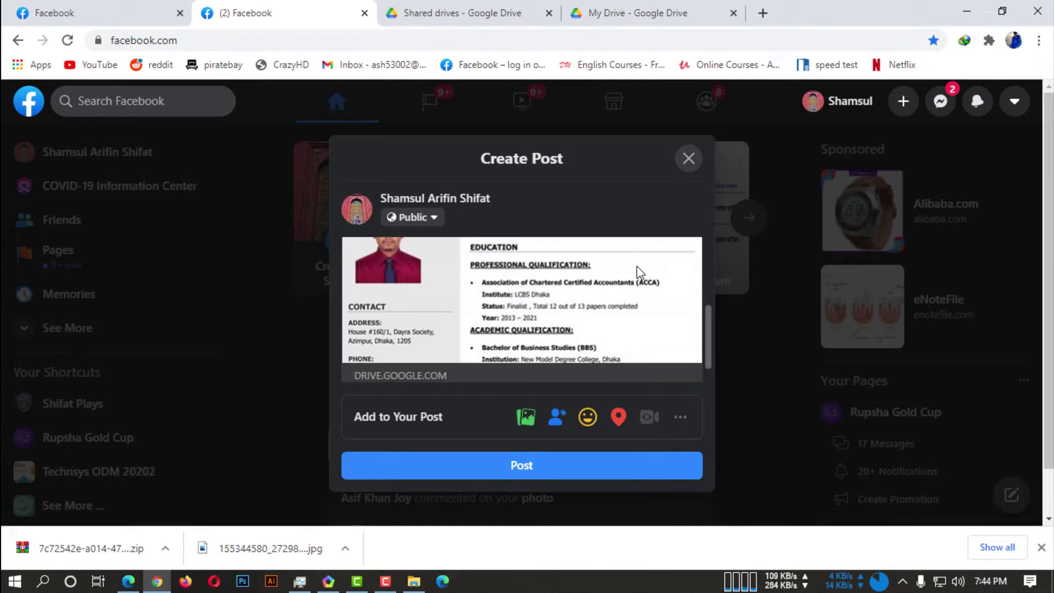
pyautogui.scroll(2, 555, 349)
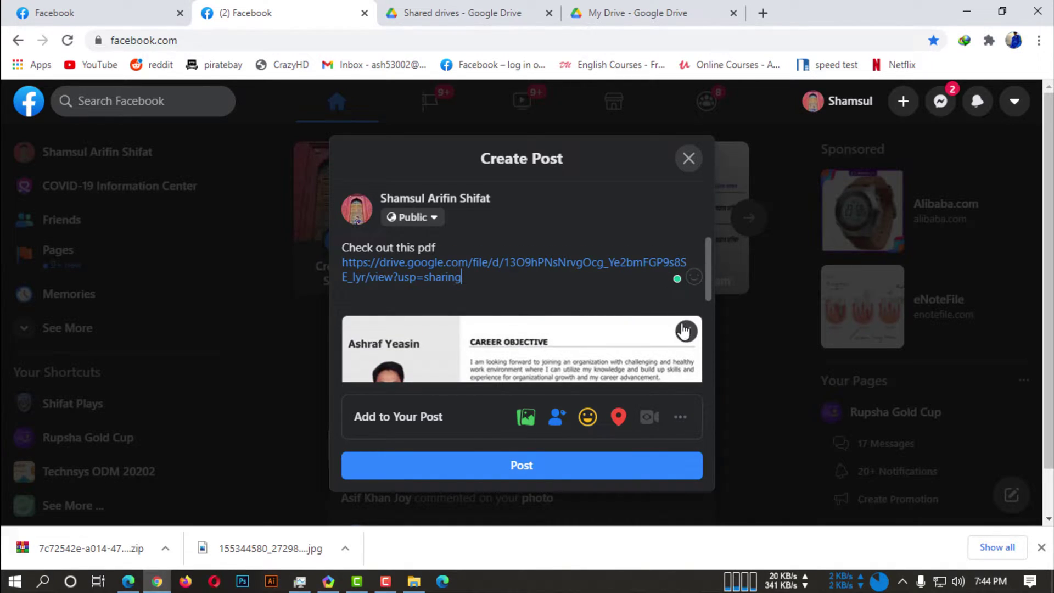
pyautogui.scroll(-3, 430, 349)
pyautogui.scroll(2, 509, 373)
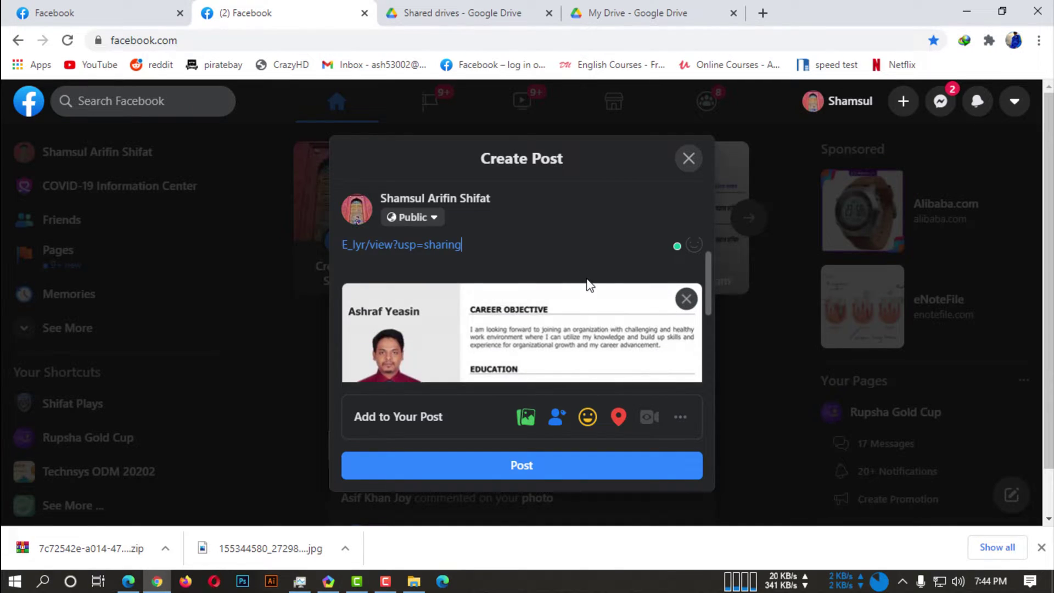
pyautogui.scroll(1, 589, 285)
# Set the post's audience to Only me and publish it.
pyautogui.click(411, 217)
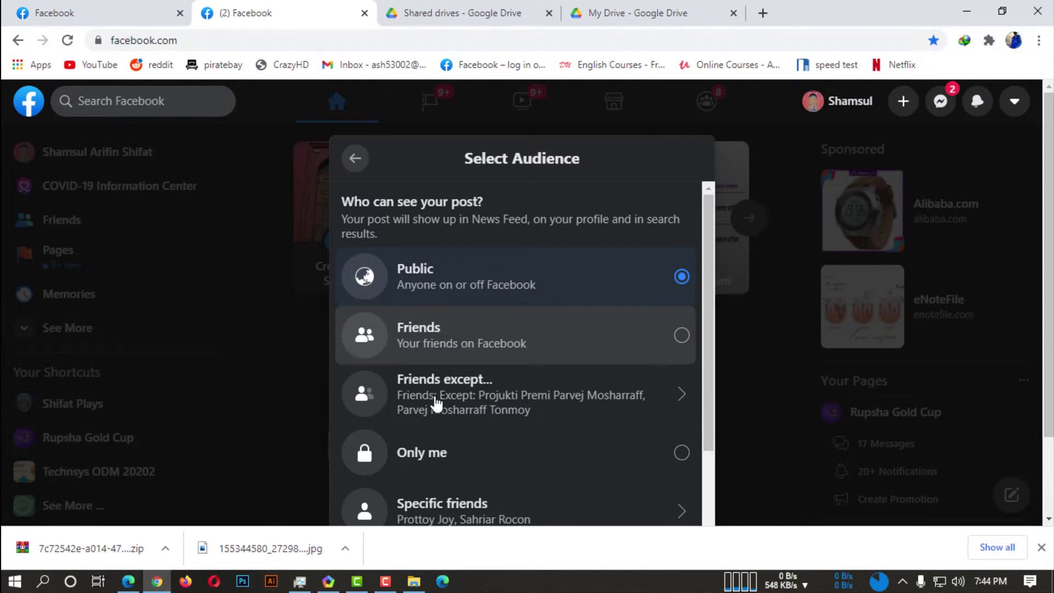
pyautogui.click(464, 454)
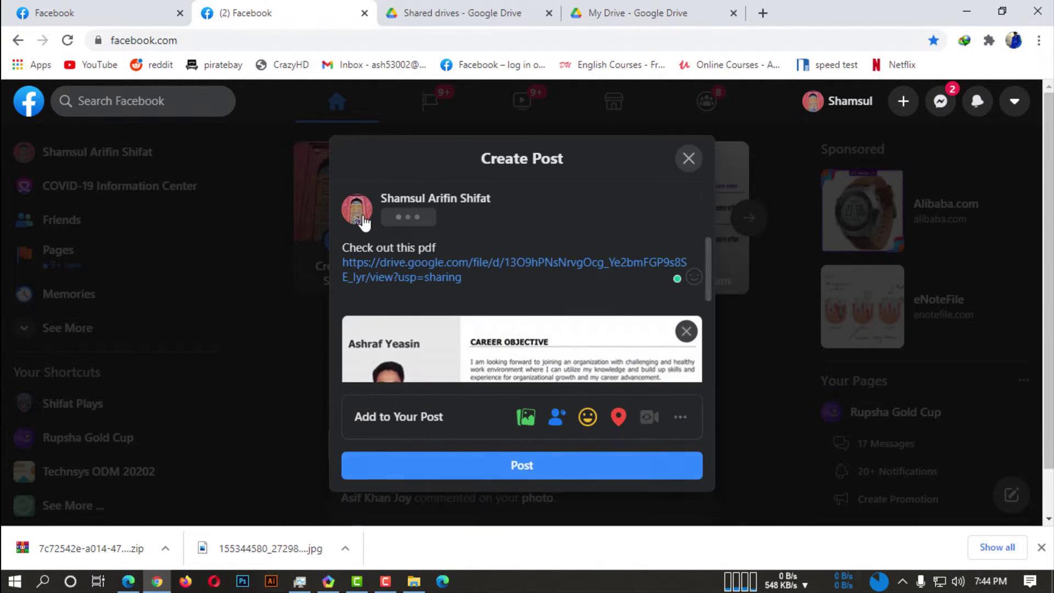
pyautogui.click(543, 474)
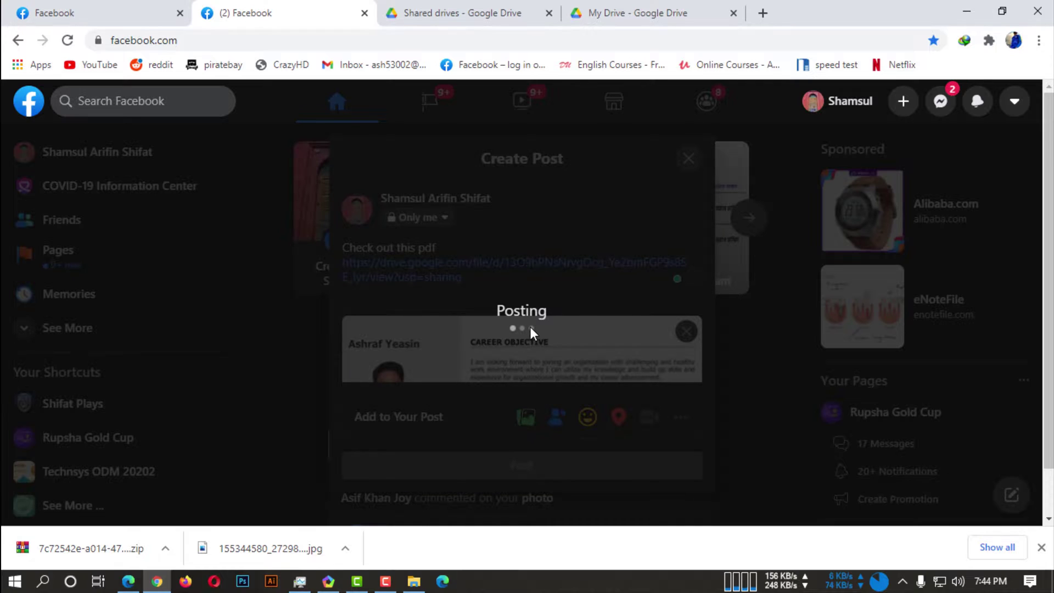
# Check the published 'Check out this pdf' post, then return to the (2) Facebook tab at the top.
pyautogui.scroll(-5, 516, 373)
pyautogui.scroll(-2, 503, 350)
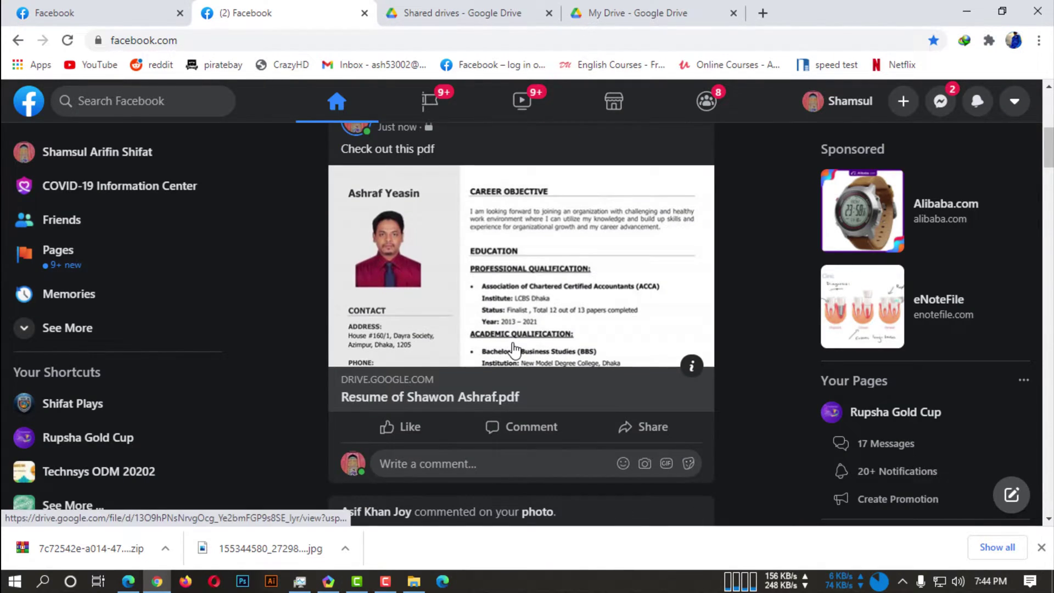
pyautogui.scroll(3, 503, 350)
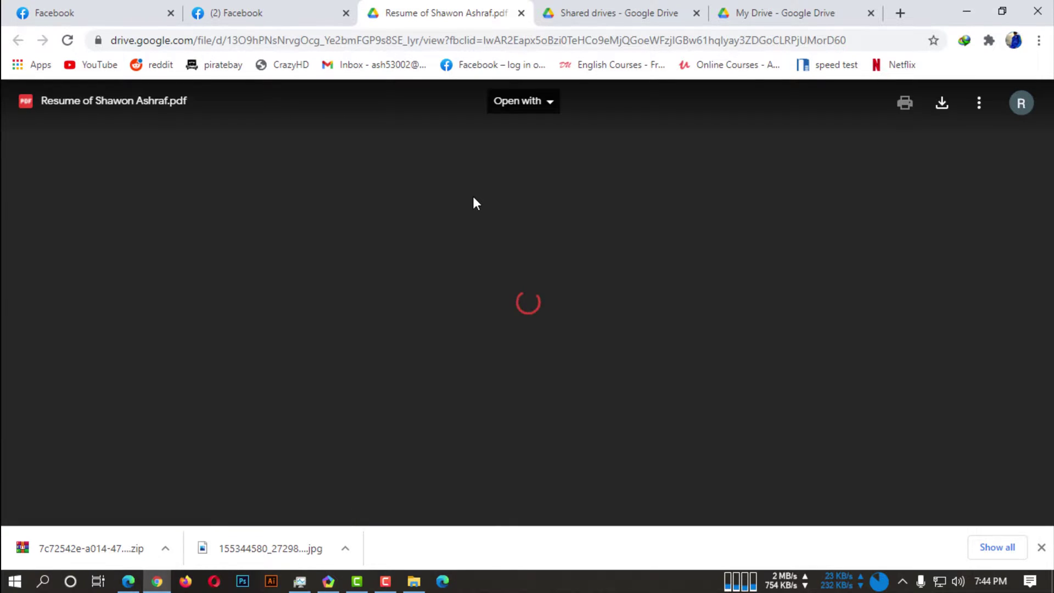
pyautogui.scroll(-10, 539, 314)
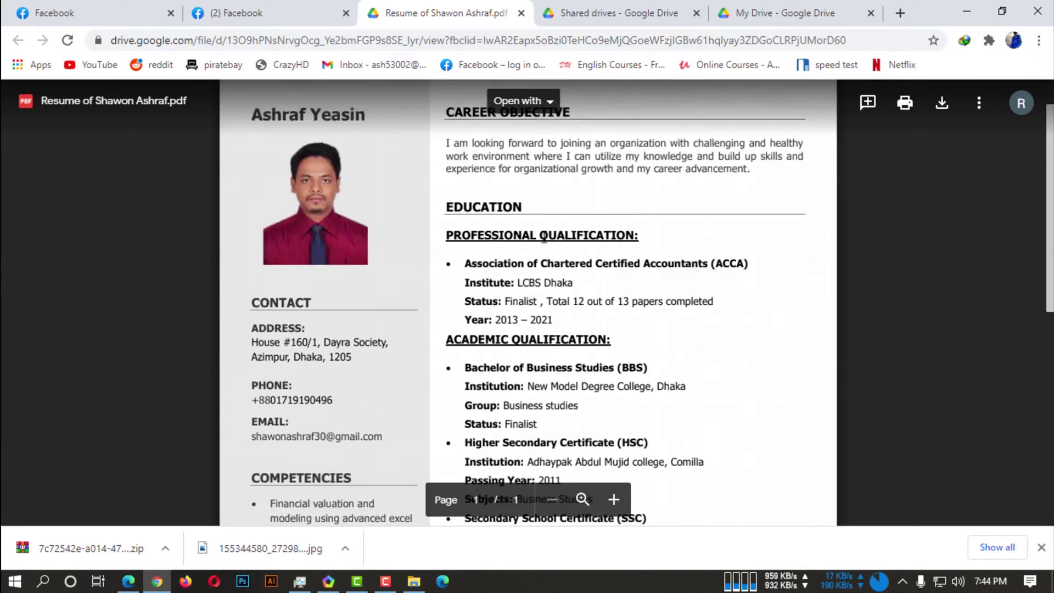
pyautogui.scroll(10, 570, 336)
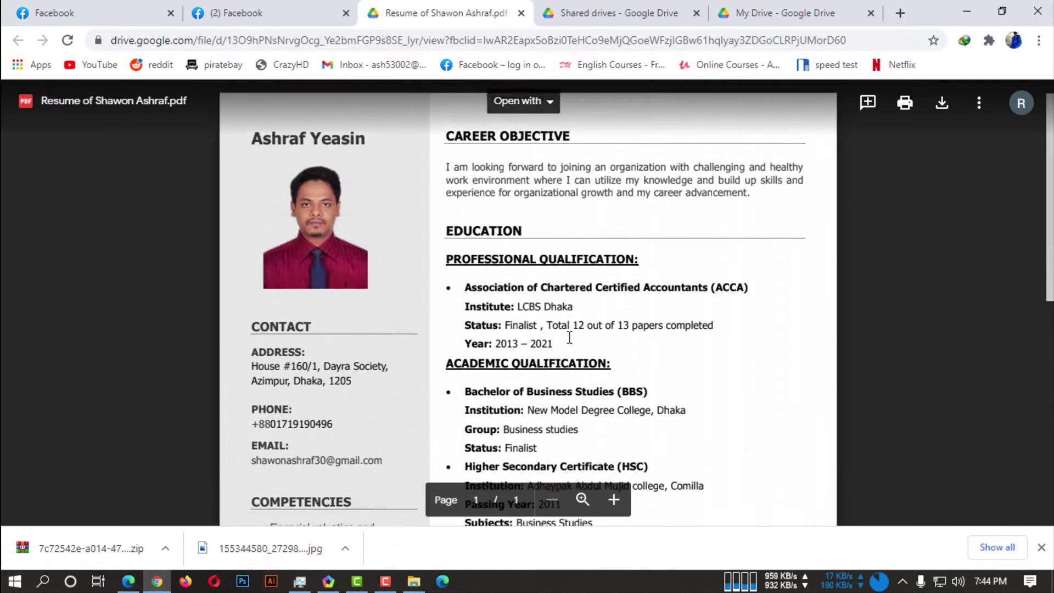
pyautogui.click(291, 14)
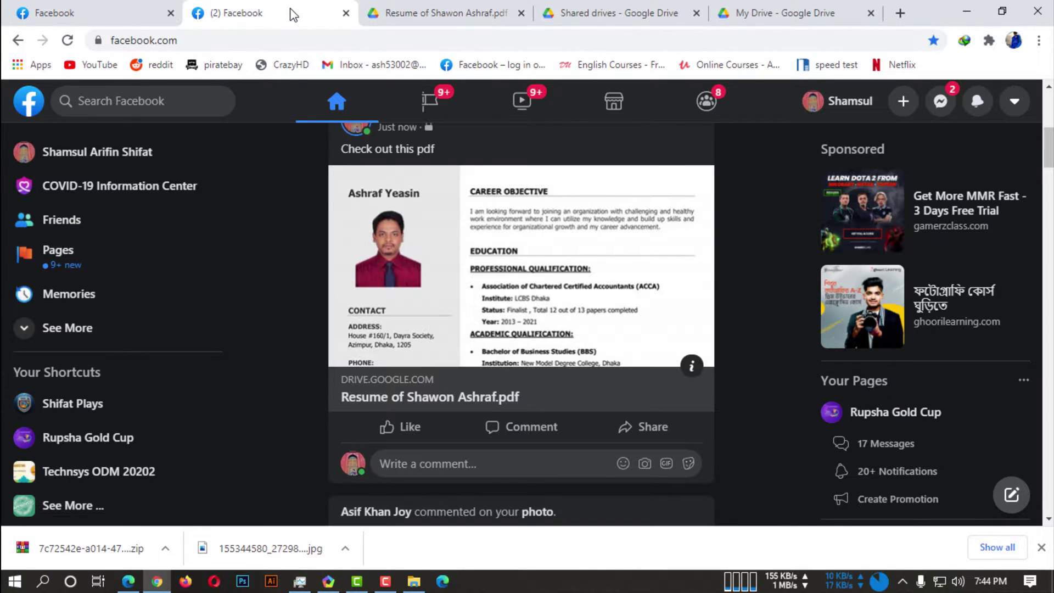
pyautogui.scroll(4, 521, 285)
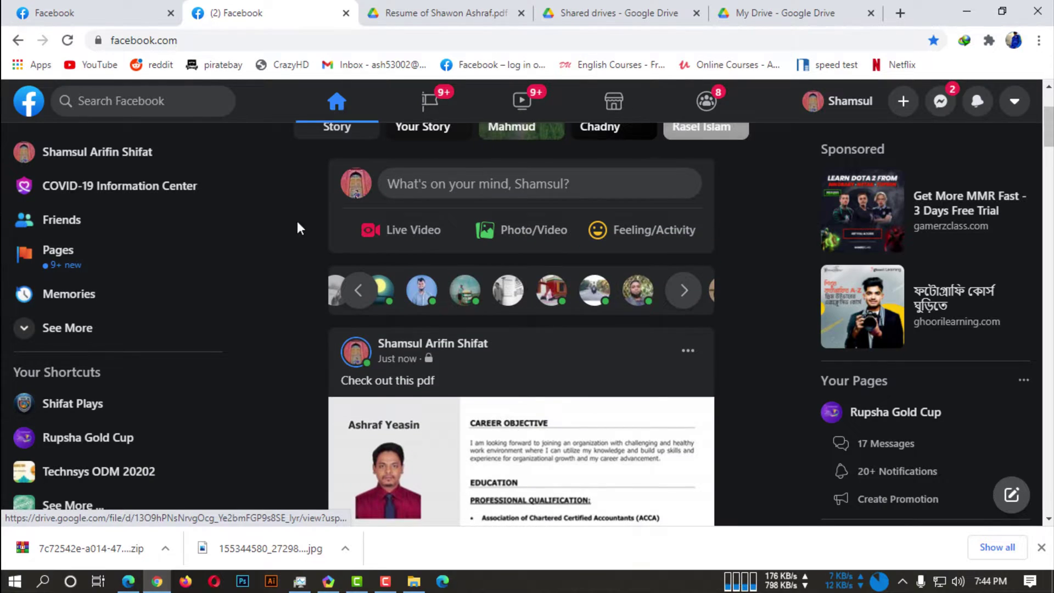
# Open the Shifat Plays page and try Photo/Video, cancelling the file picker.
pyautogui.click(96, 409)
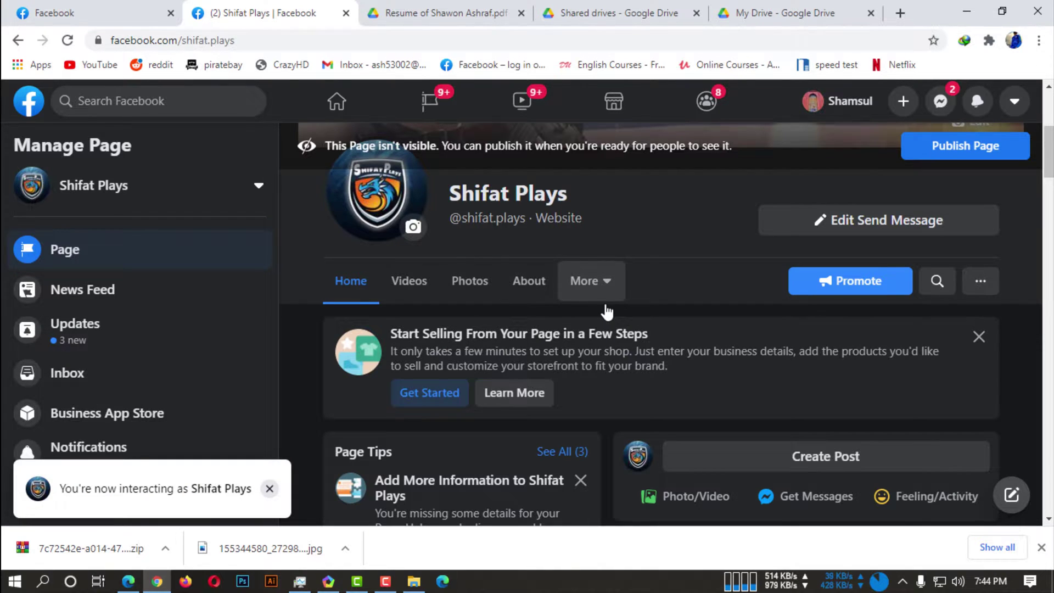
pyautogui.scroll(4, 739, 314)
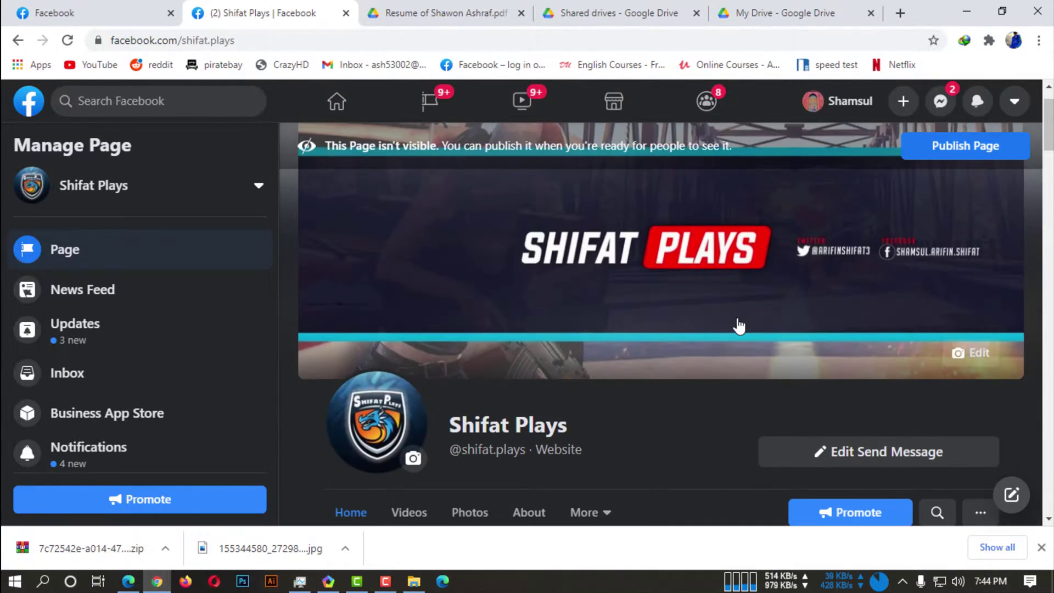
pyautogui.scroll(-8, 736, 321)
pyautogui.scroll(2, 738, 328)
pyautogui.scroll(4, 738, 329)
pyautogui.scroll(-9, 736, 324)
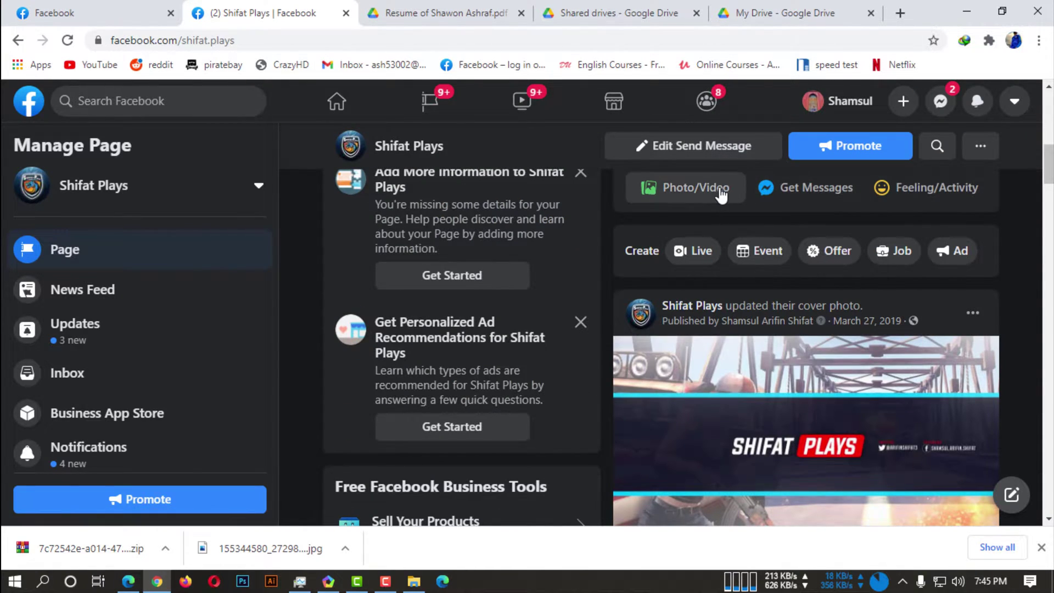
pyautogui.click(721, 194)
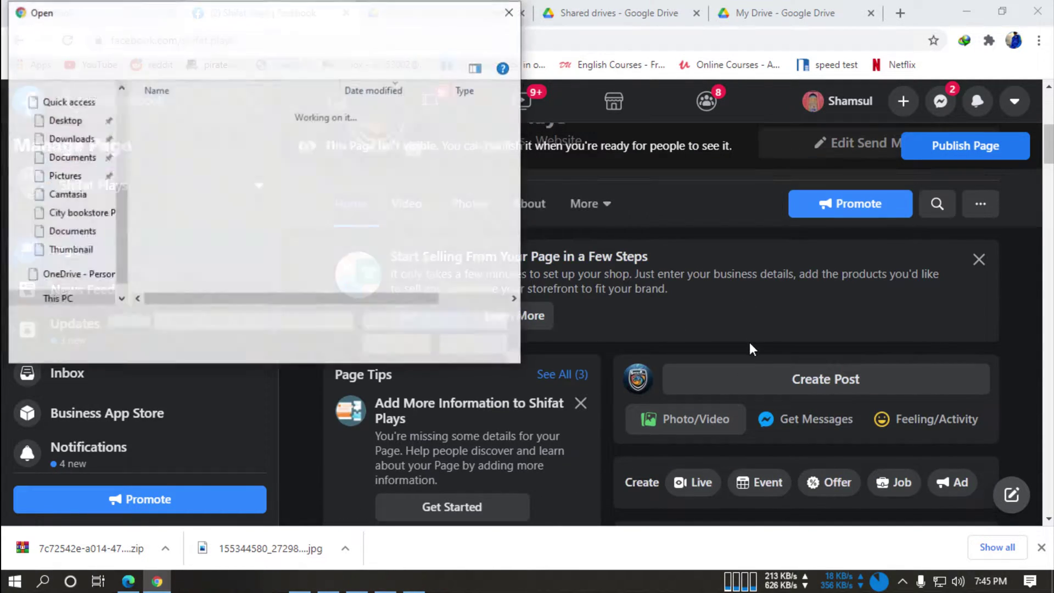
pyautogui.click(473, 346)
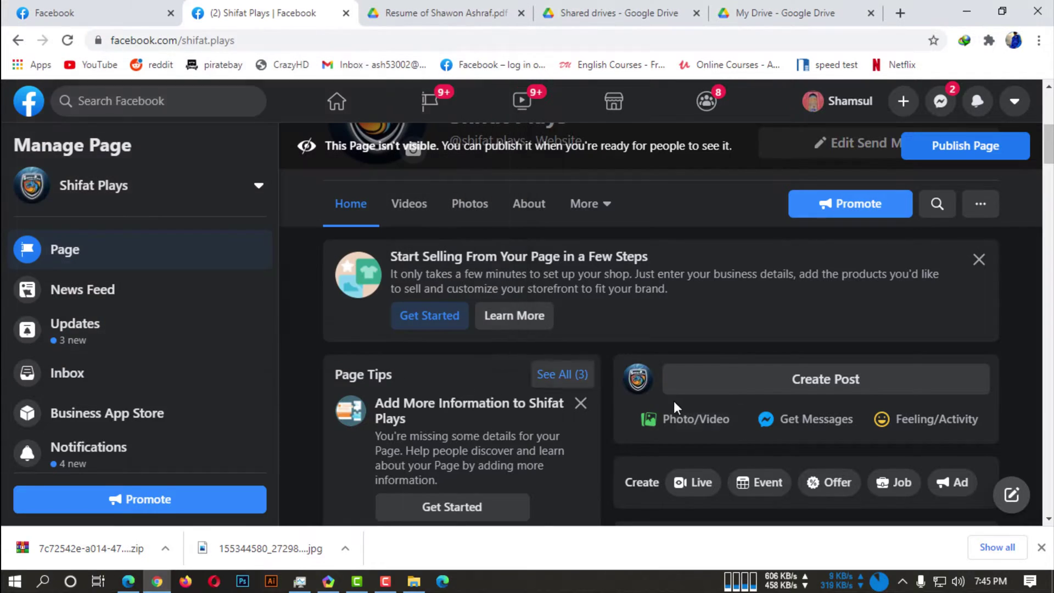
# Start a Shifat Plays page post and paste the resume's Drive share link.
pyautogui.click(718, 382)
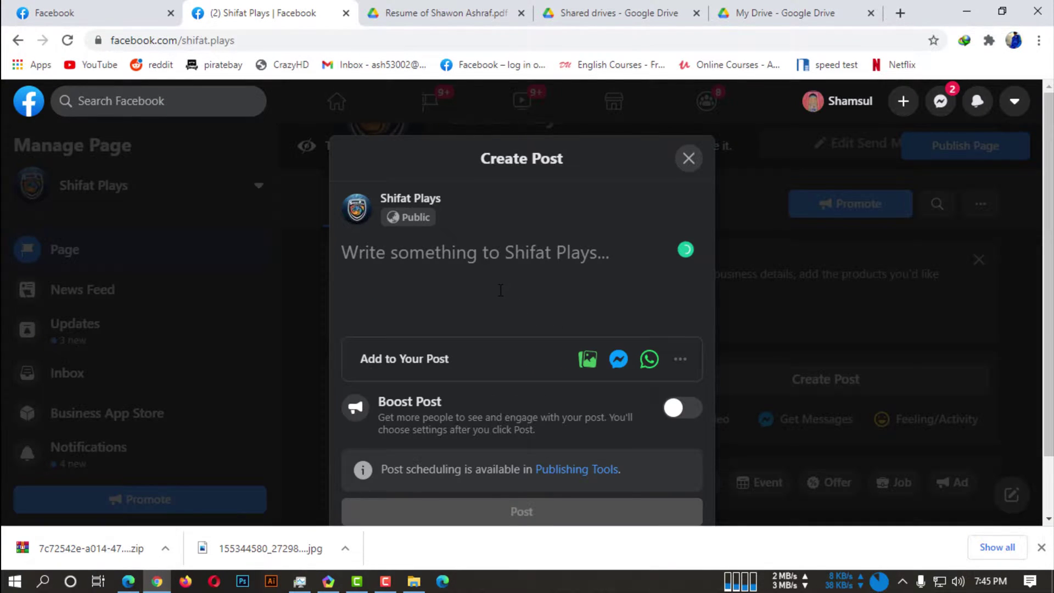
pyautogui.click(680, 359)
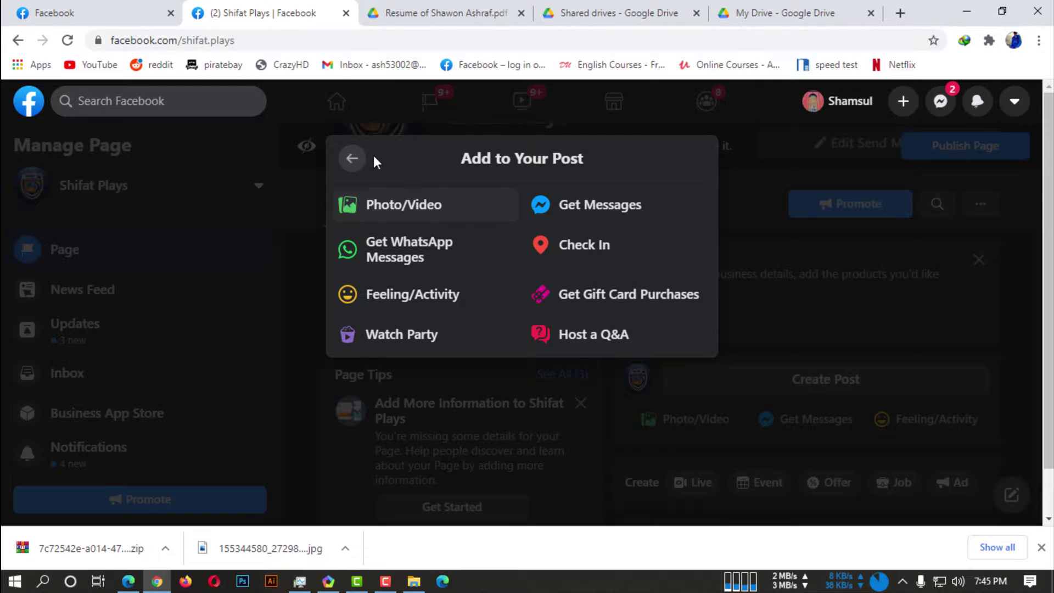
pyautogui.click(350, 158)
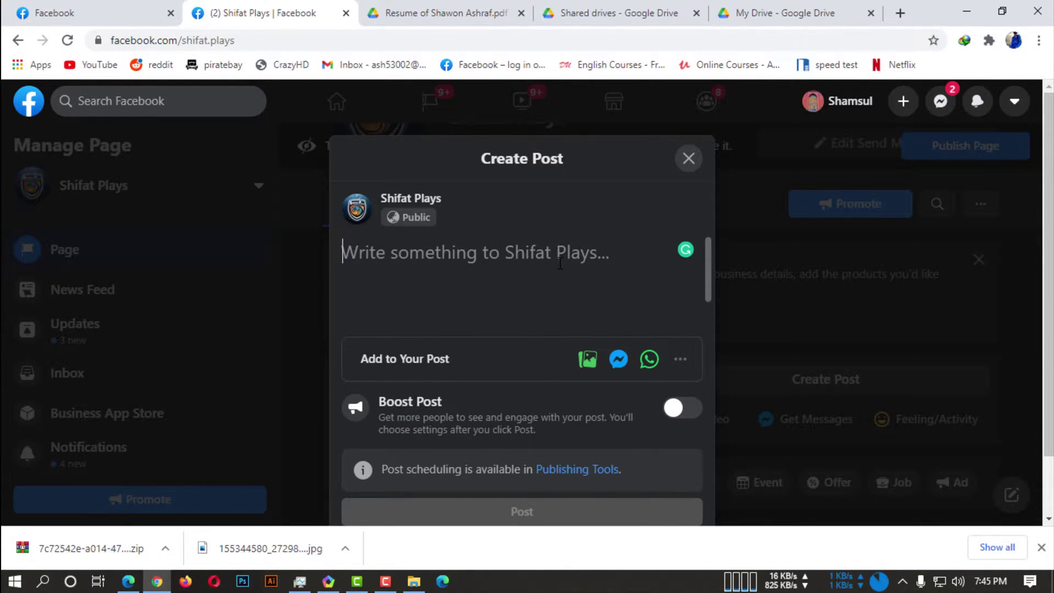
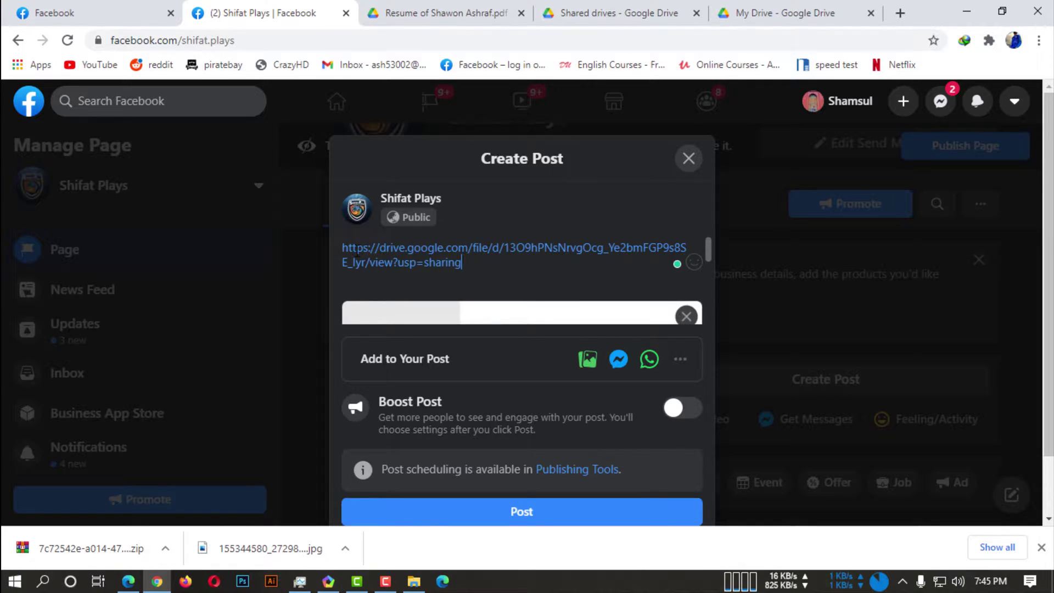
# Add 'Check this out' above the link, post it publicly, and decline the messaging prompt.
pyautogui.hotkey('ctrl', 'Home')
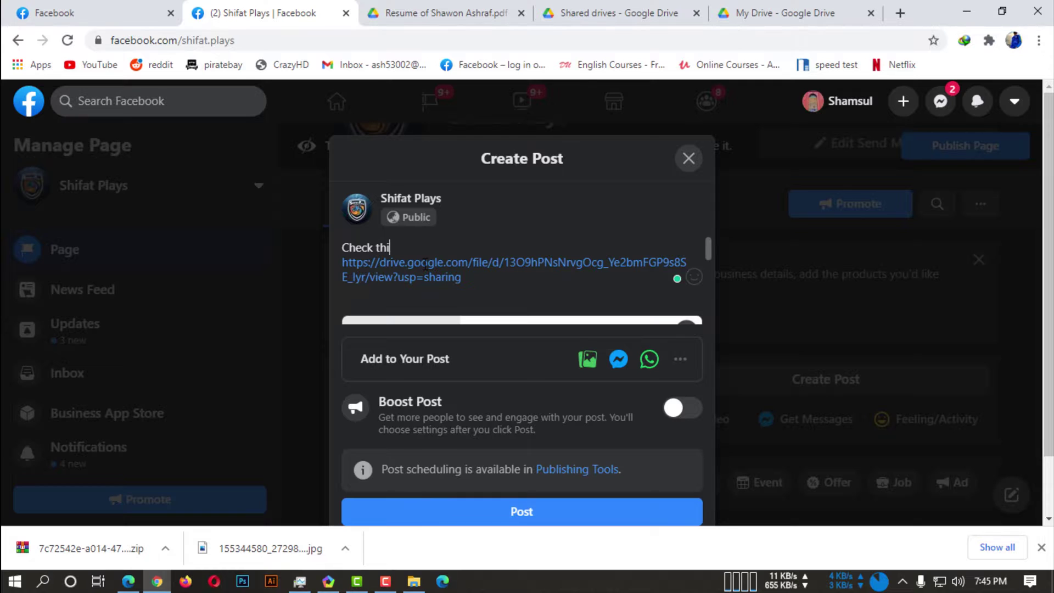
pyautogui.scroll(-3, 696, 279)
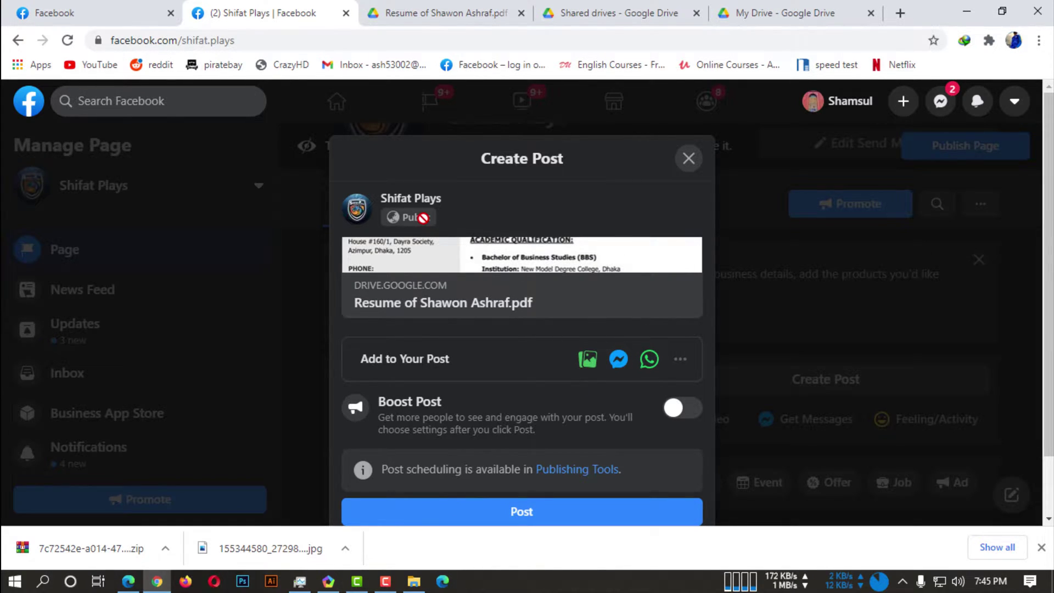
pyautogui.scroll(3, 560, 264)
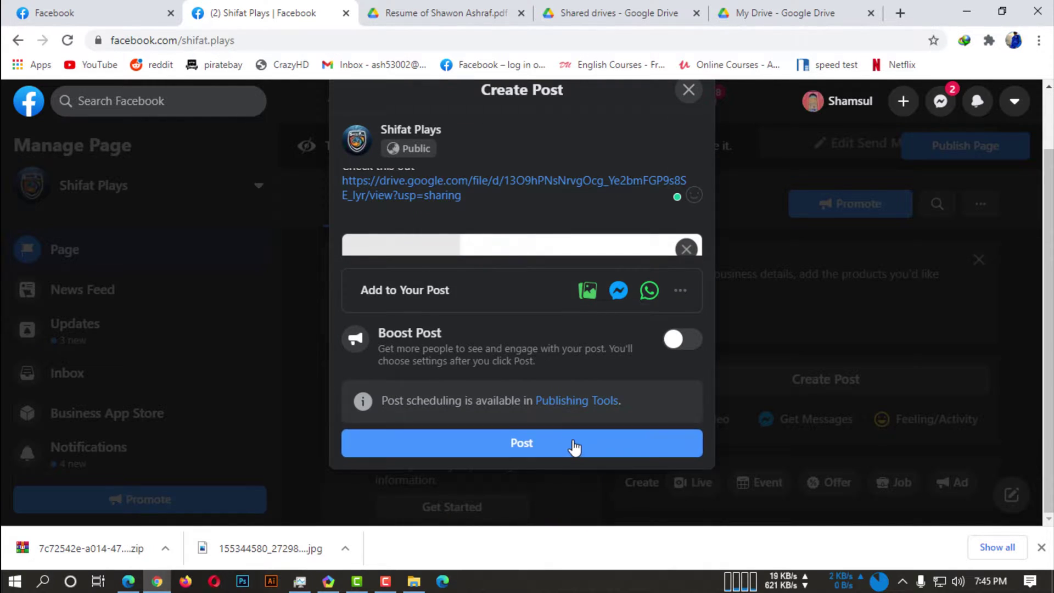
pyautogui.click(574, 444)
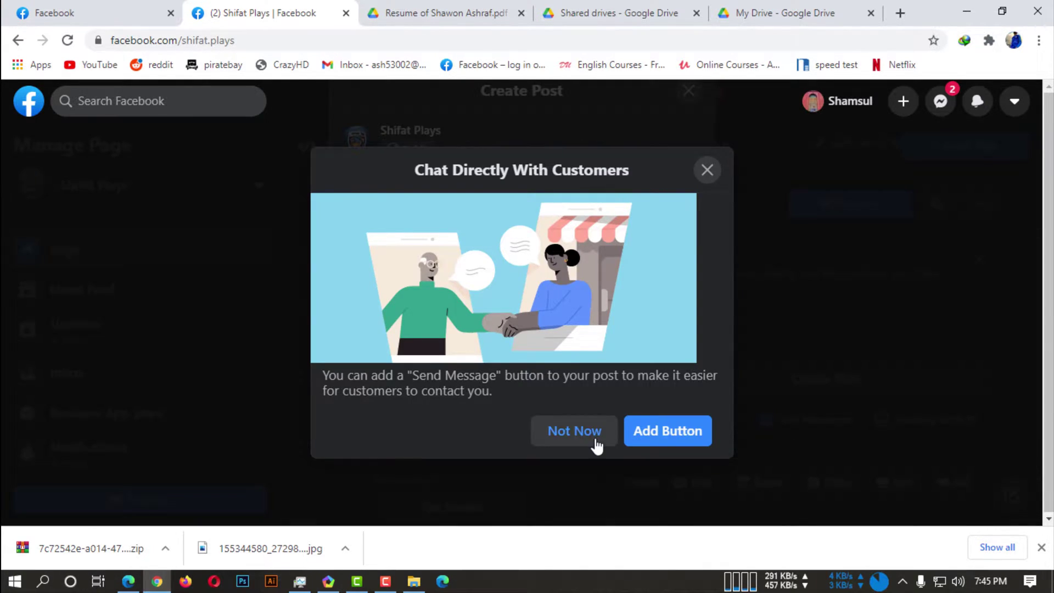
pyautogui.click(593, 439)
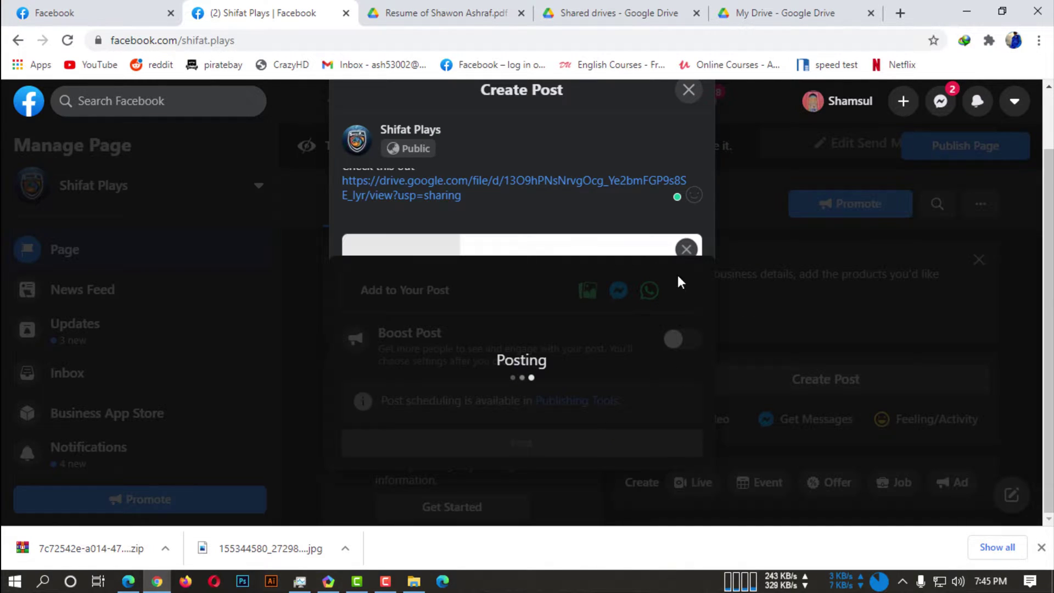
# Scroll to the new page post and follow its Drive link to the resume PDF.
pyautogui.scroll(-5, 845, 341)
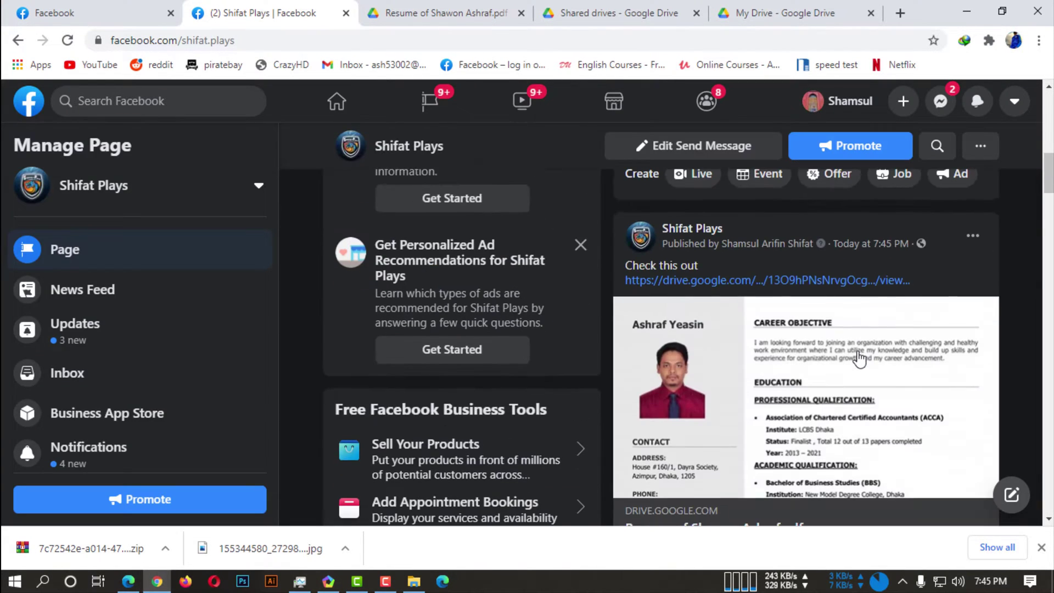
pyautogui.scroll(-3, 712, 347)
pyautogui.scroll(3, 837, 315)
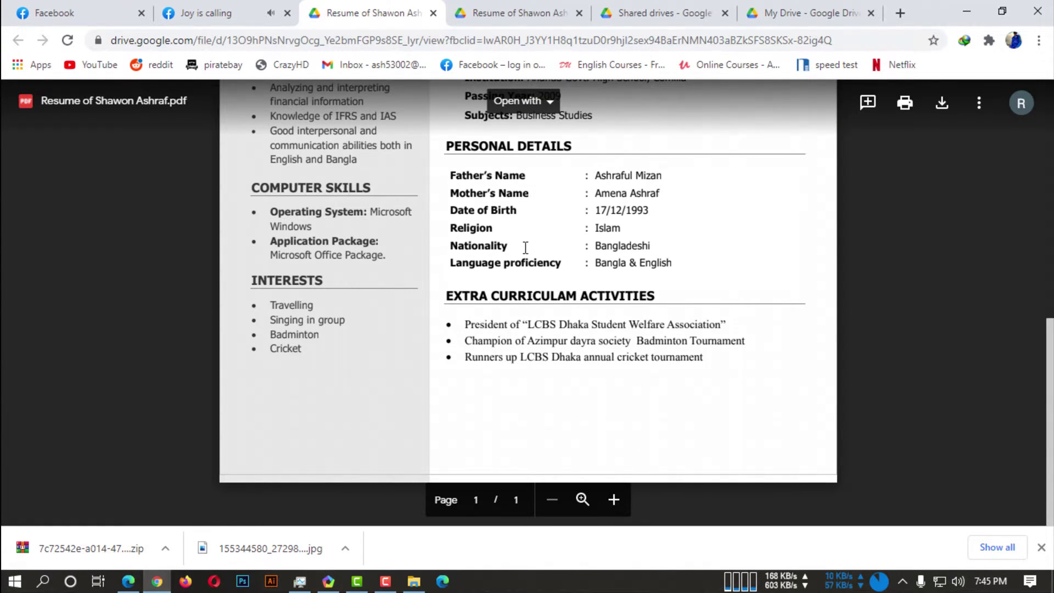
pyautogui.scroll(10, 494, 230)
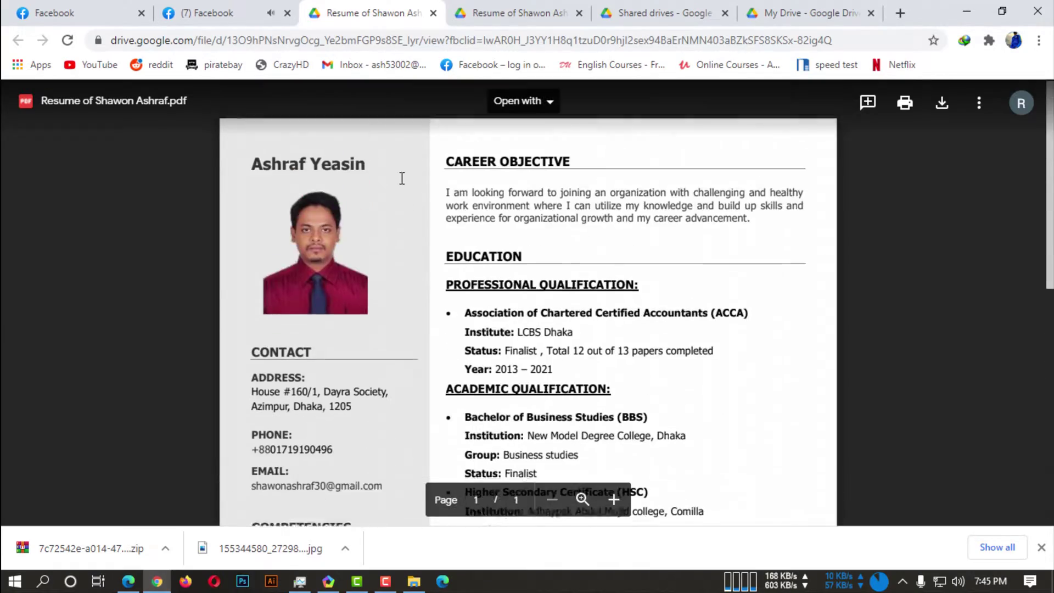